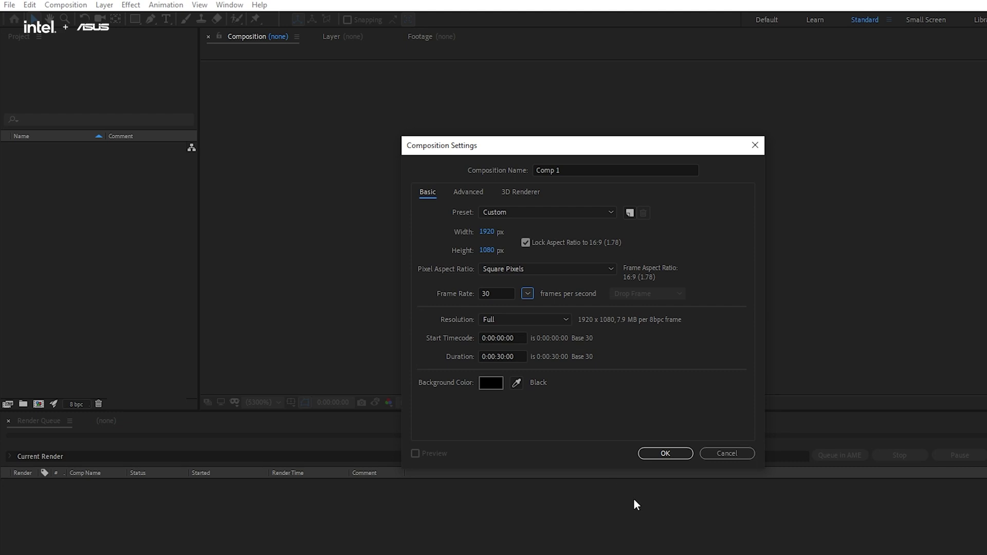
Confirm Comp 1 at 1920×1080, 30 fps, 0:00:30:00 duration with a black background
click(665, 453)
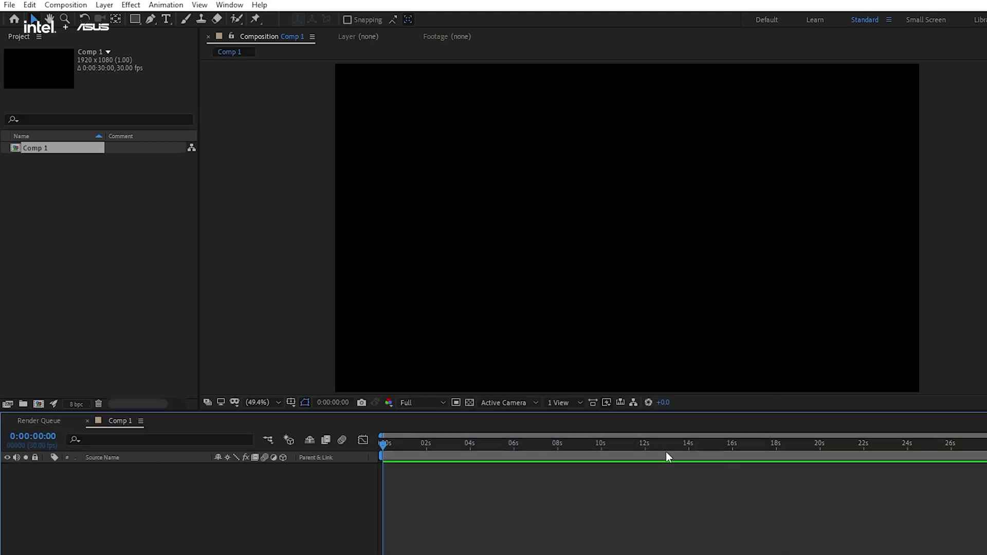
Import the little-girl-walking-alone-near-the-river .mov clip from the MATERIAL folder
double_click(80, 223)
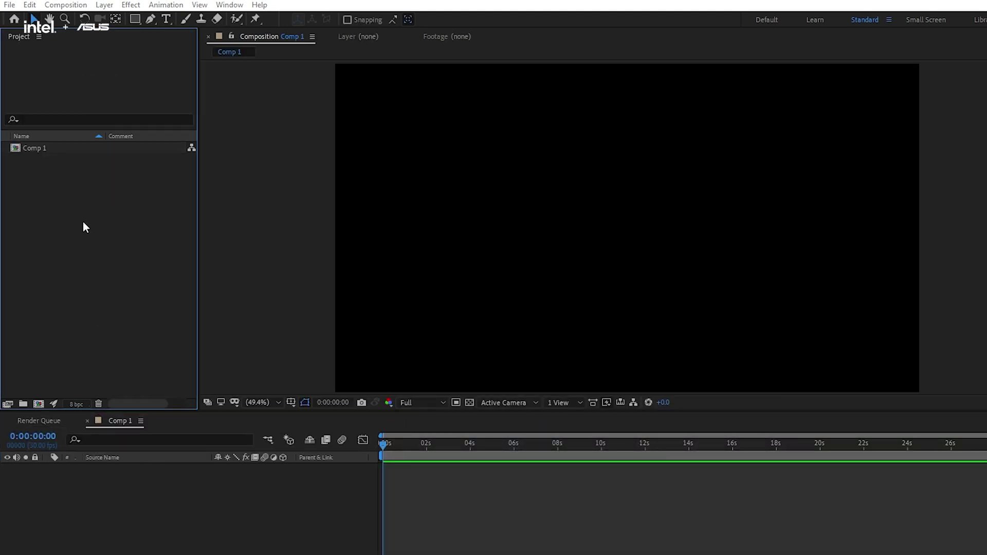
click(209, 155)
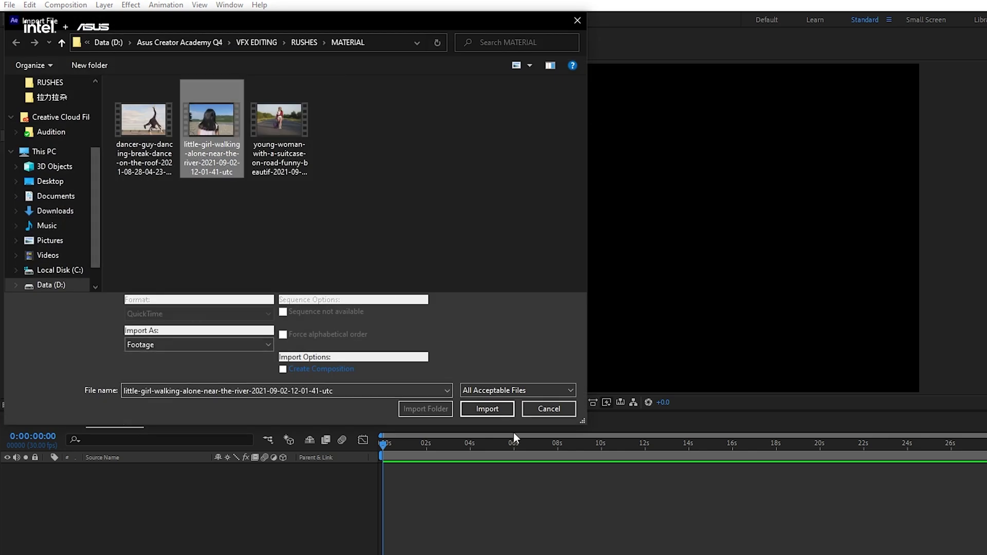
click(485, 407)
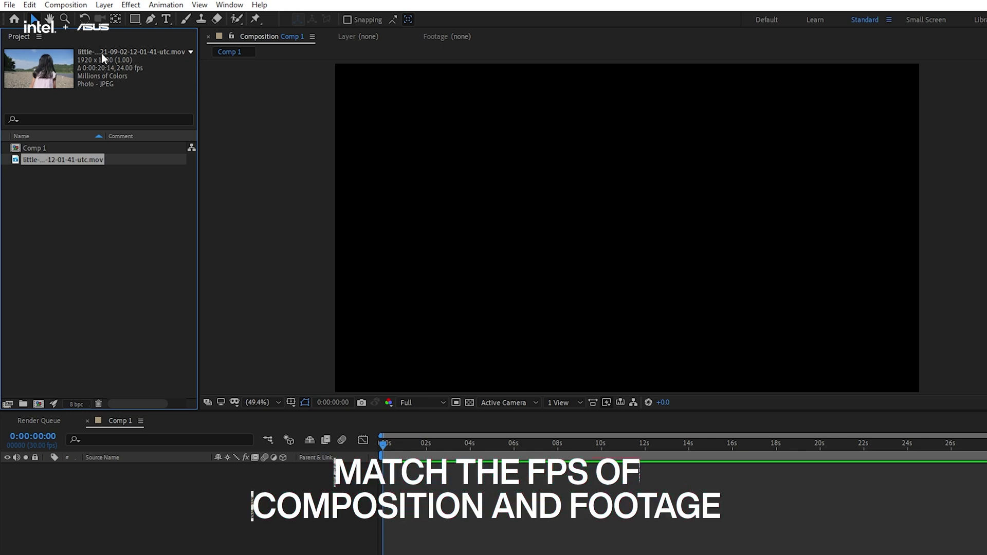
Change Comp 1's Composition Settings frame rate to 24 fps
click(50, 149)
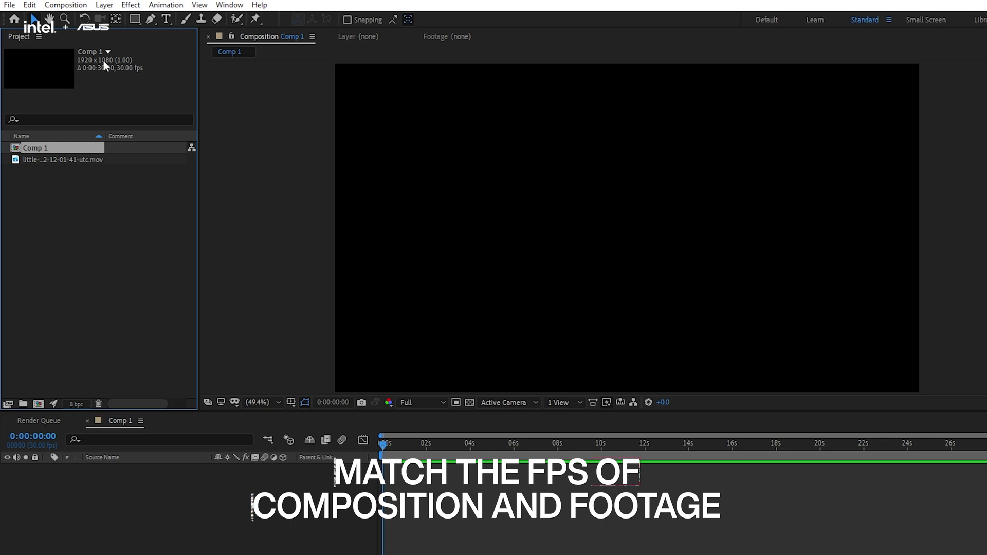
click(74, 6)
click(76, 37)
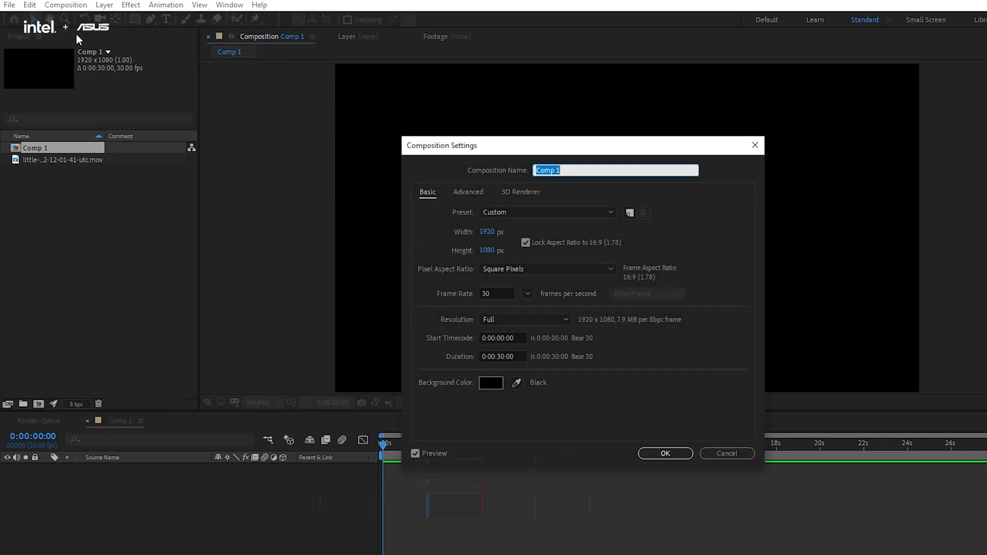
click(526, 294)
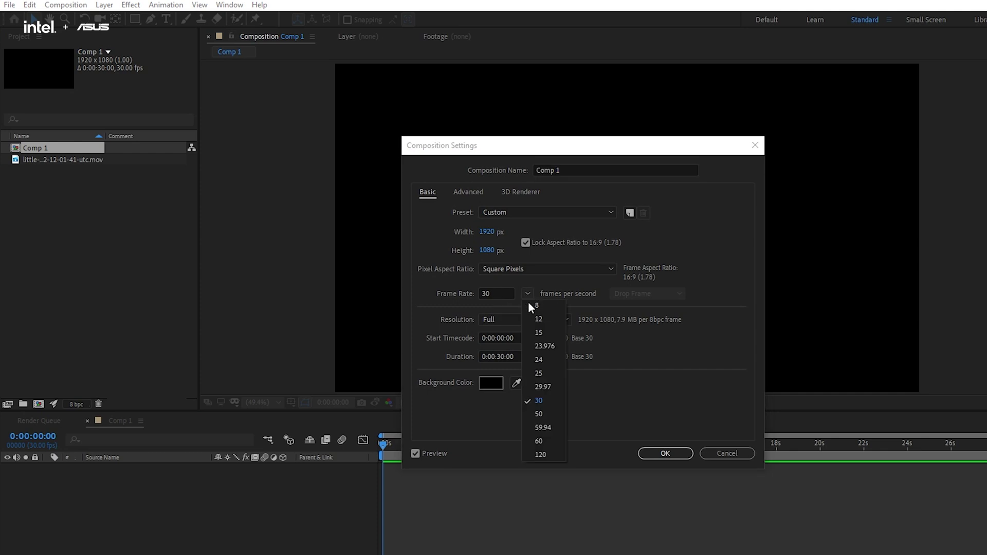
click(538, 360)
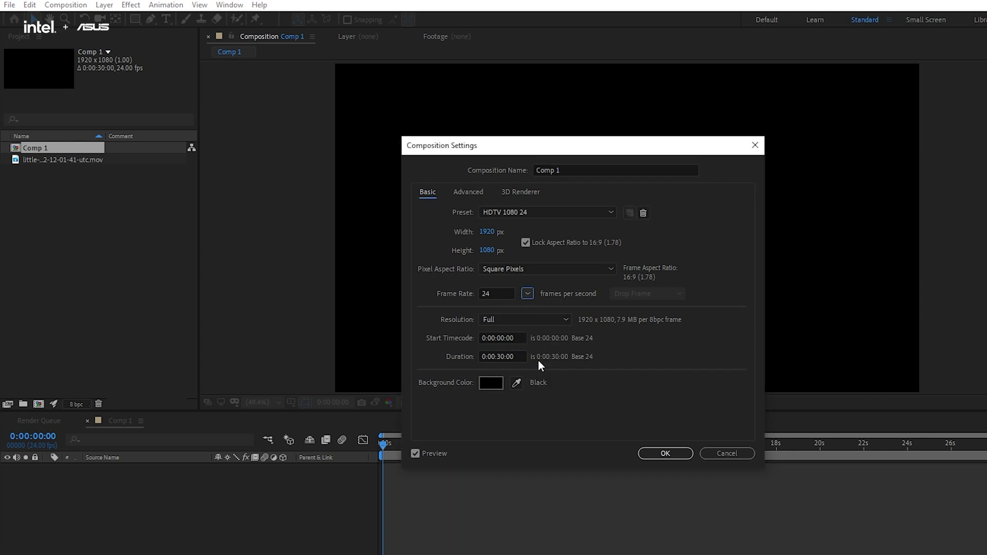
click(670, 453)
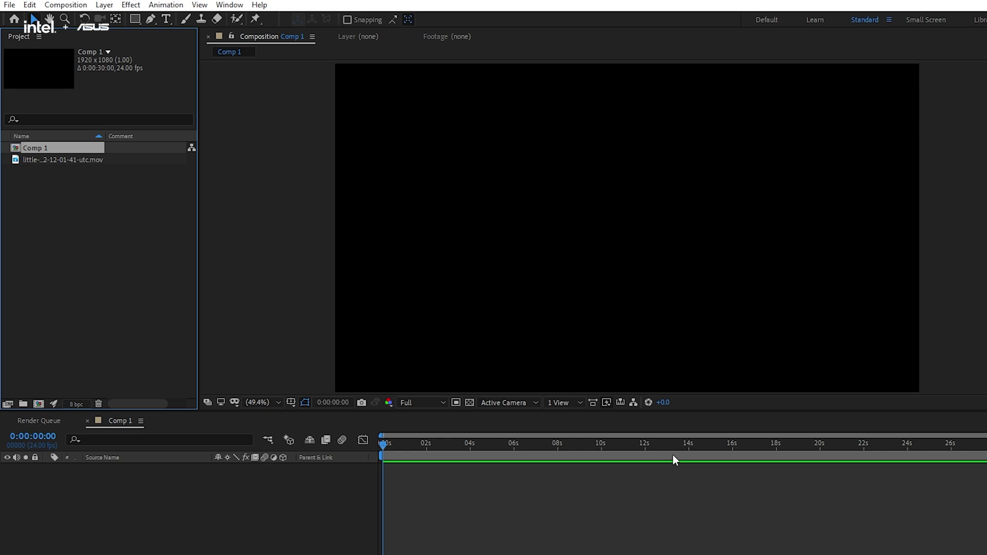
Drag the river clip into Comp 1's timeline as a layer
click(85, 196)
click(97, 159)
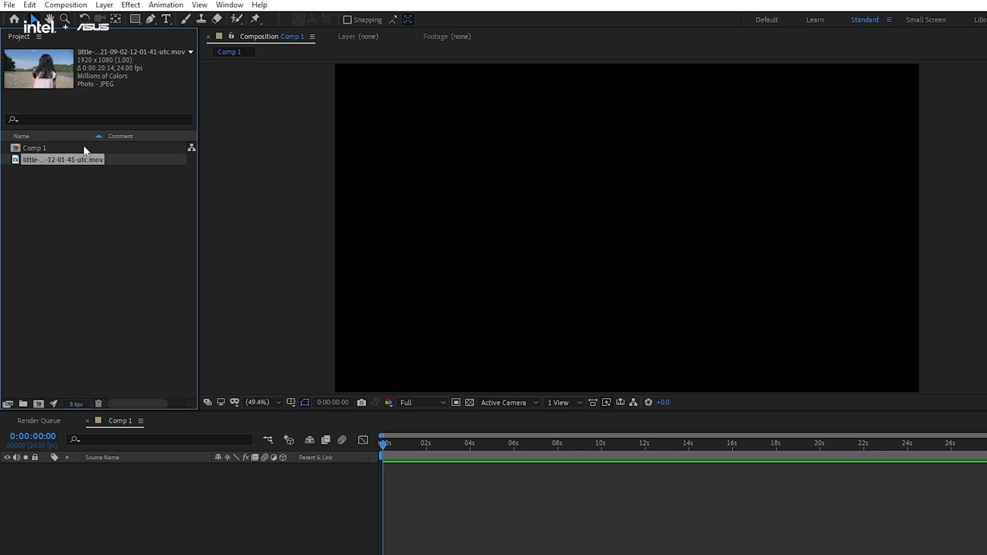
click(83, 148)
click(76, 160)
drag(78, 160, 211, 520)
Open the river clip layer in the Layer panel and select the Roto Brush tool
double_click(389, 153)
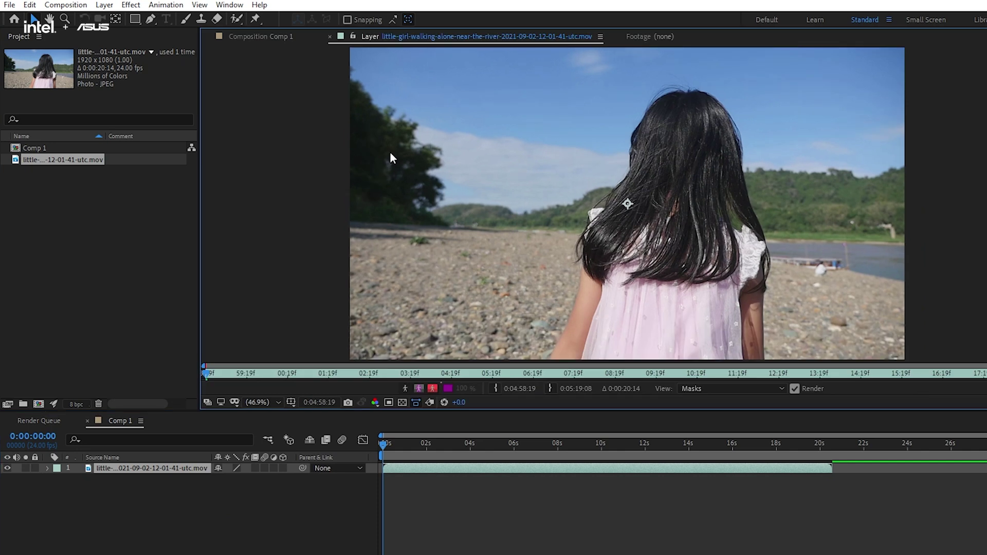
click(242, 17)
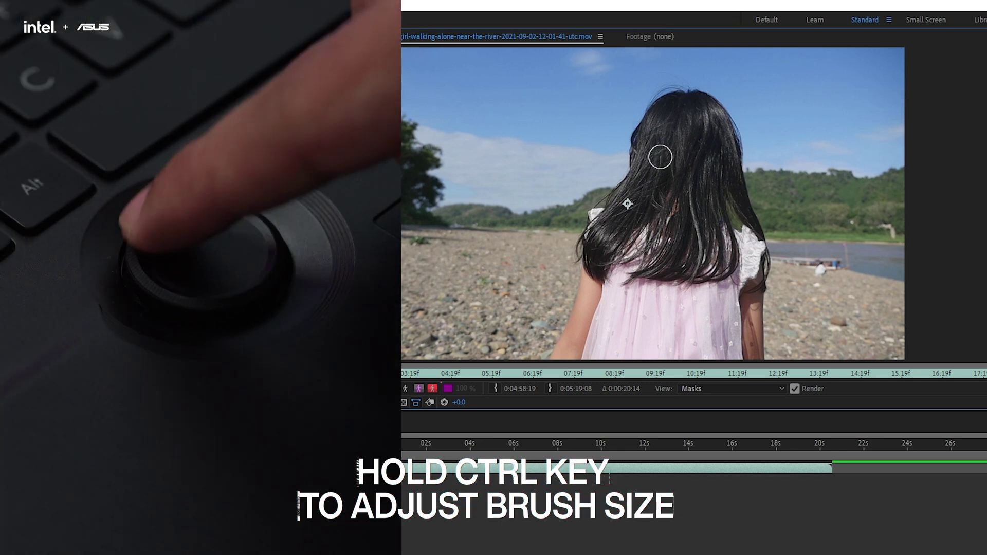
scroll(660, 157, up, 5)
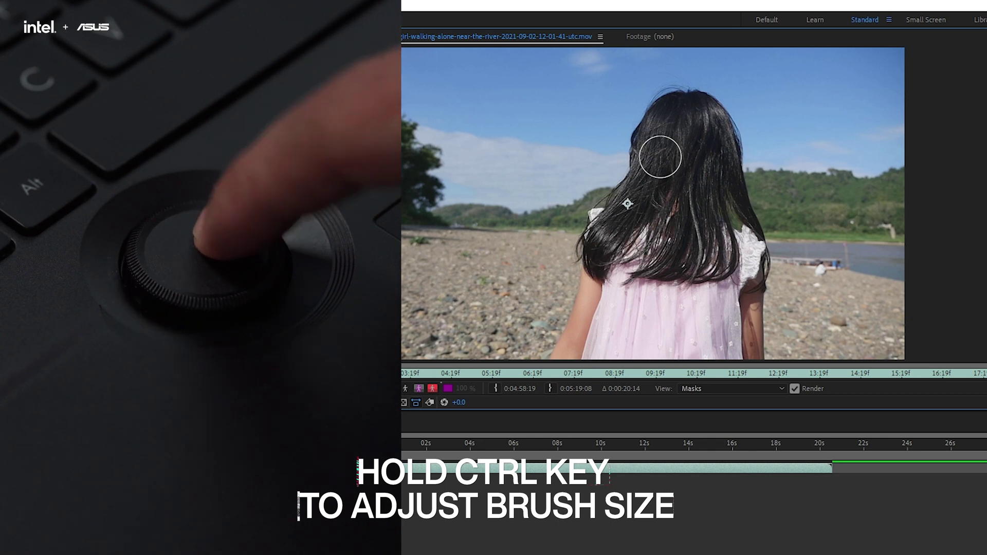
scroll(660, 157, down, 5)
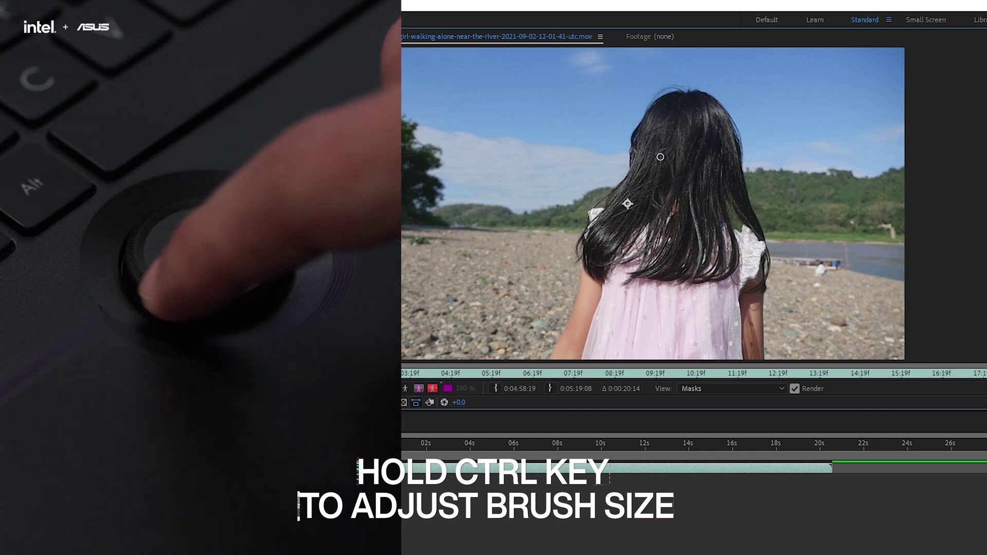
scroll(660, 156, up, 5)
scroll(660, 157, up, 4)
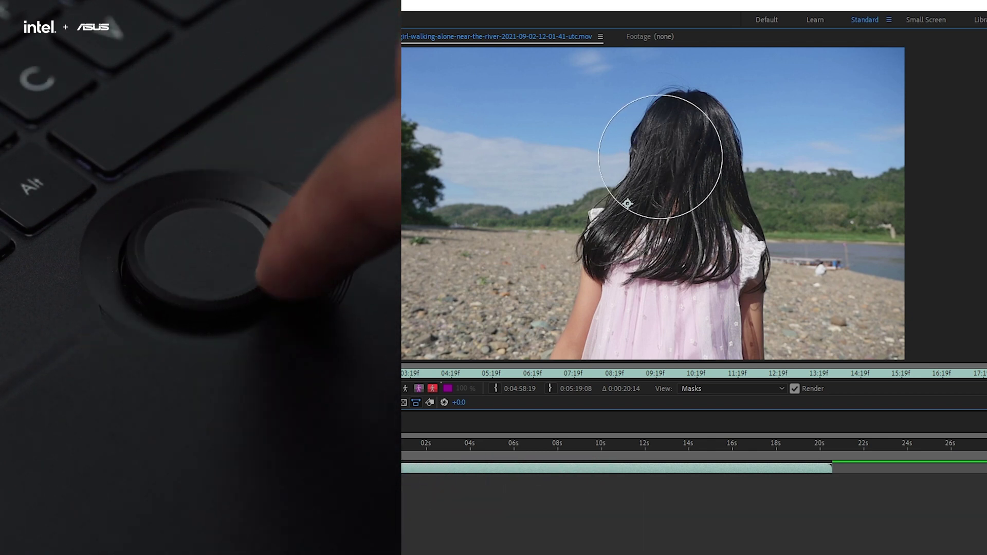
scroll(660, 157, down, 4)
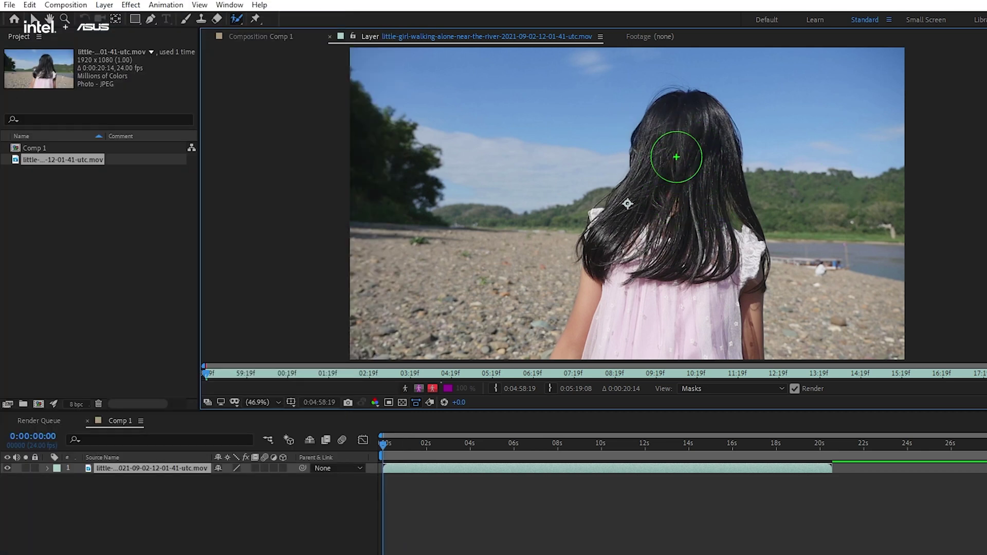
Paint Roto Brush strokes over the girl's hair, dress and arm
scroll(675, 157, down, 3)
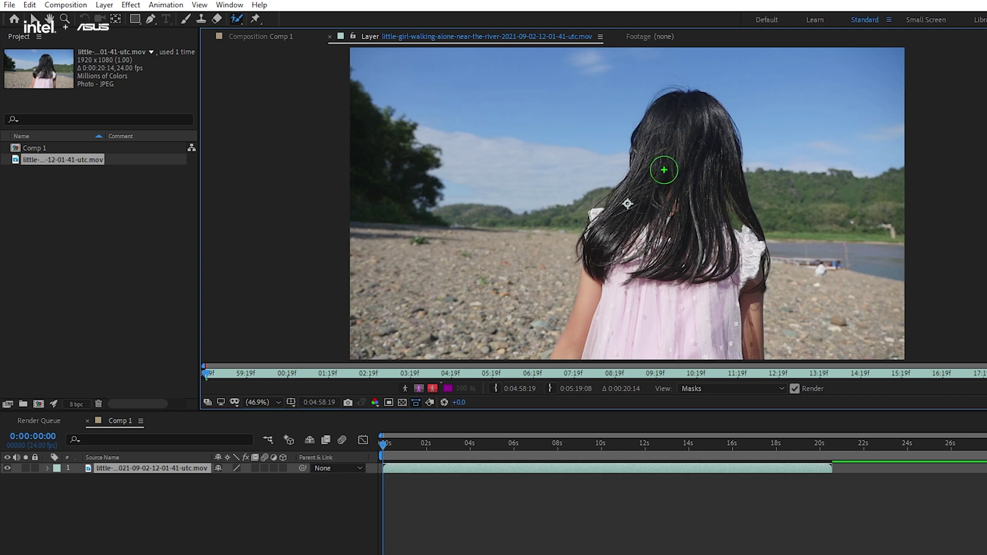
mouse_move(657, 167)
mouse_down()
mouse_move(651, 139)
mouse_move(705, 103)
mouse_move(696, 188)
mouse_move(654, 183)
mouse_move(612, 225)
mouse_move(611, 246)
mouse_up()
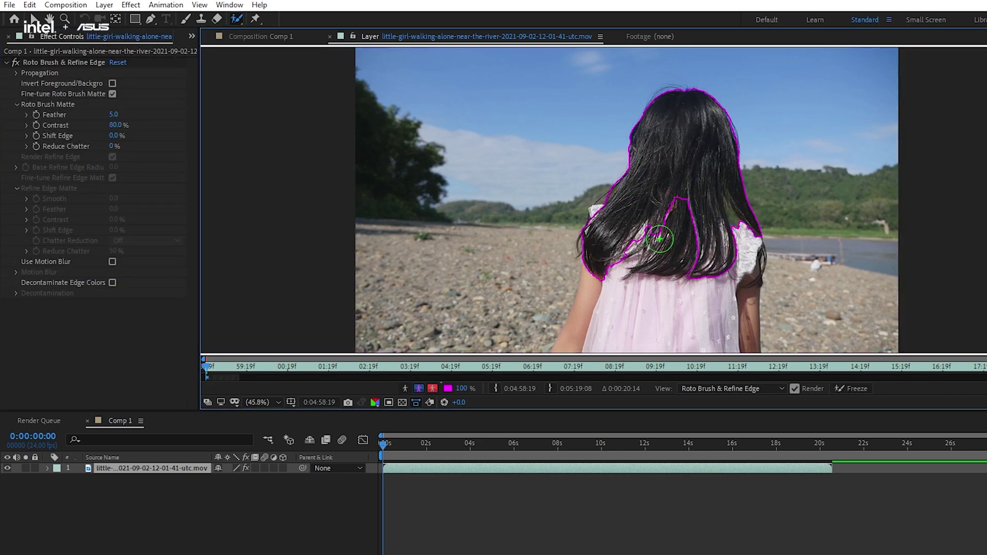
mouse_move(671, 214)
mouse_down()
mouse_move(635, 286)
mouse_move(592, 257)
mouse_move(586, 329)
mouse_up()
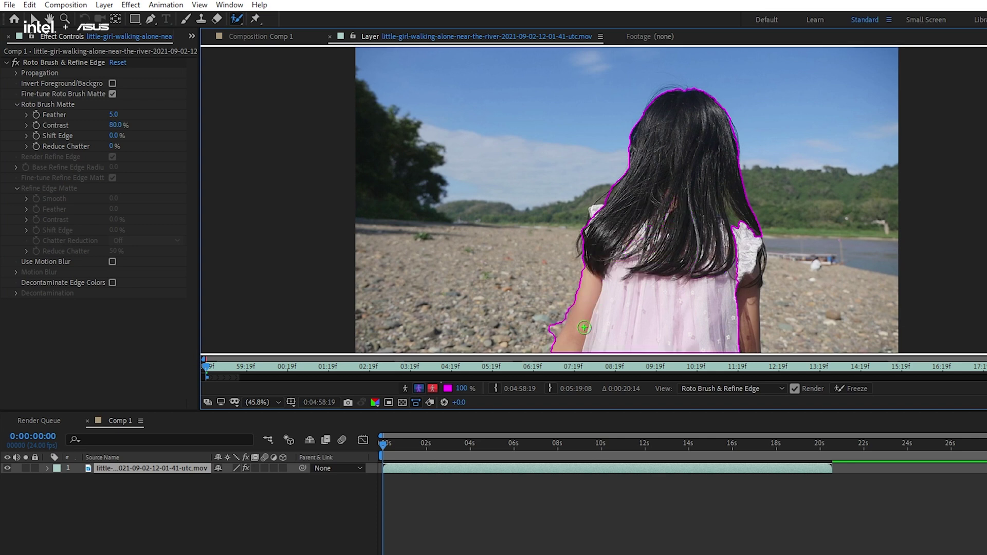
drag(739, 275, 741, 350)
drag(616, 236, 593, 208)
Zoom in on the arm and subtract the pebbles along its edge from the selection
scroll(689, 228, up, 4)
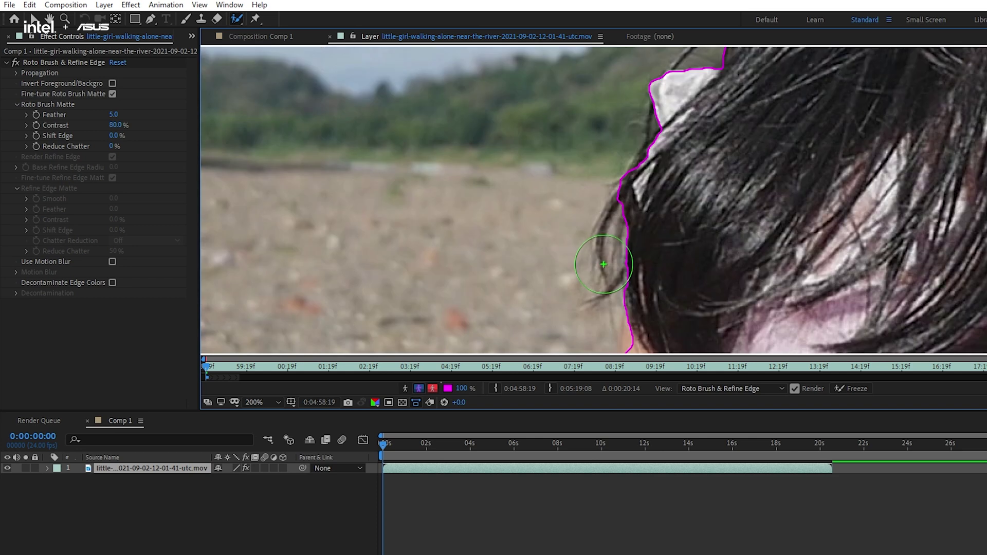
mouse_move(675, 277)
mouse_down()
mouse_move(711, 227)
mouse_move(714, 167)
mouse_up()
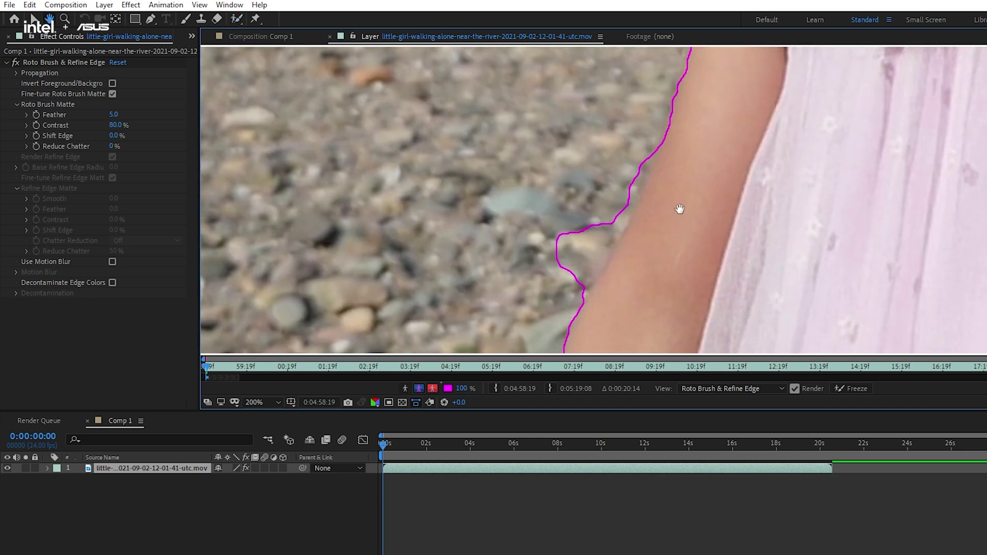
drag(679, 209, 663, 144)
mouse_move(537, 178)
mouse_down()
mouse_move(557, 164)
mouse_move(564, 170)
mouse_move(552, 195)
mouse_up()
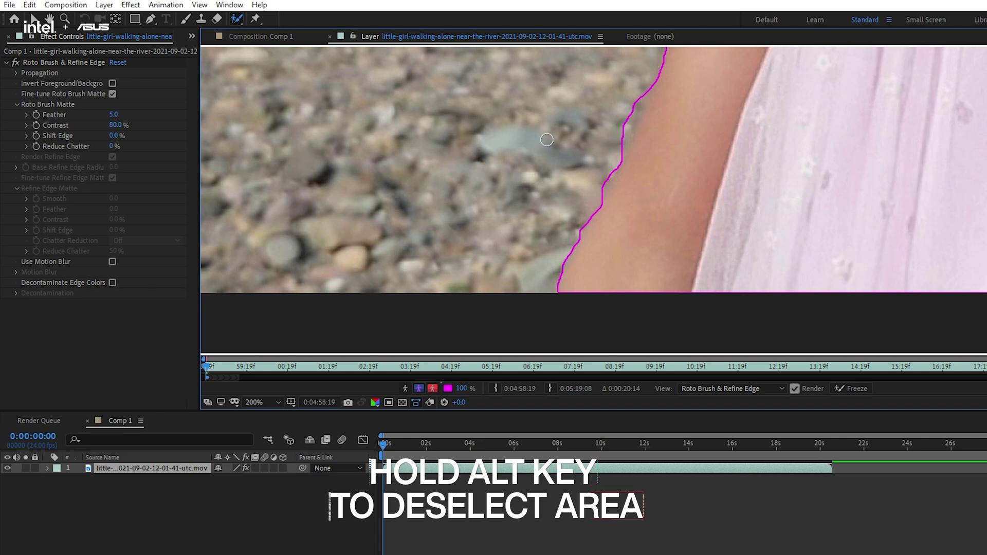
mouse_move(560, 229)
mouse_down()
mouse_move(621, 132)
mouse_move(635, 85)
mouse_up()
scroll(629, 214, down, 4)
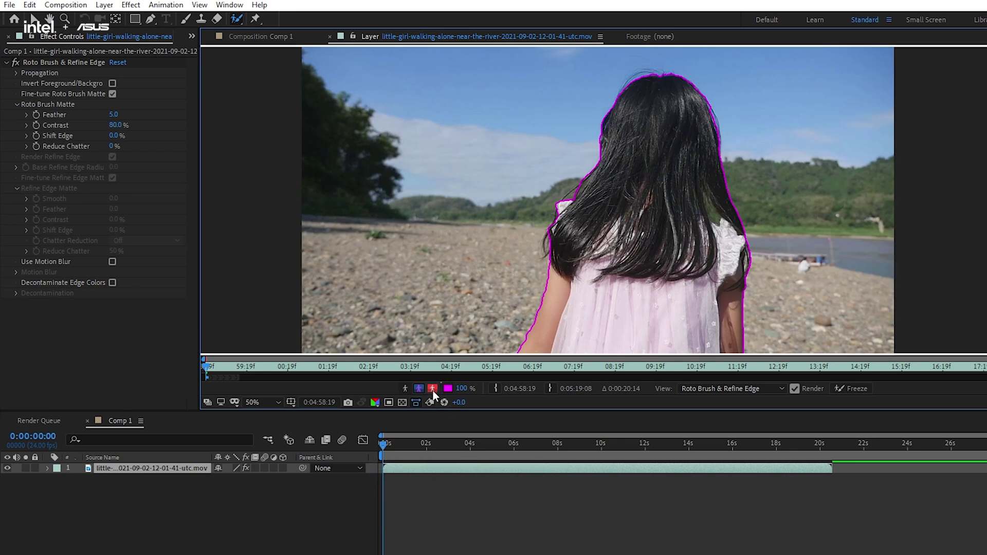
Set the matte Feather to 10.0, checking it in overlay and black-and-white matte views
click(432, 388)
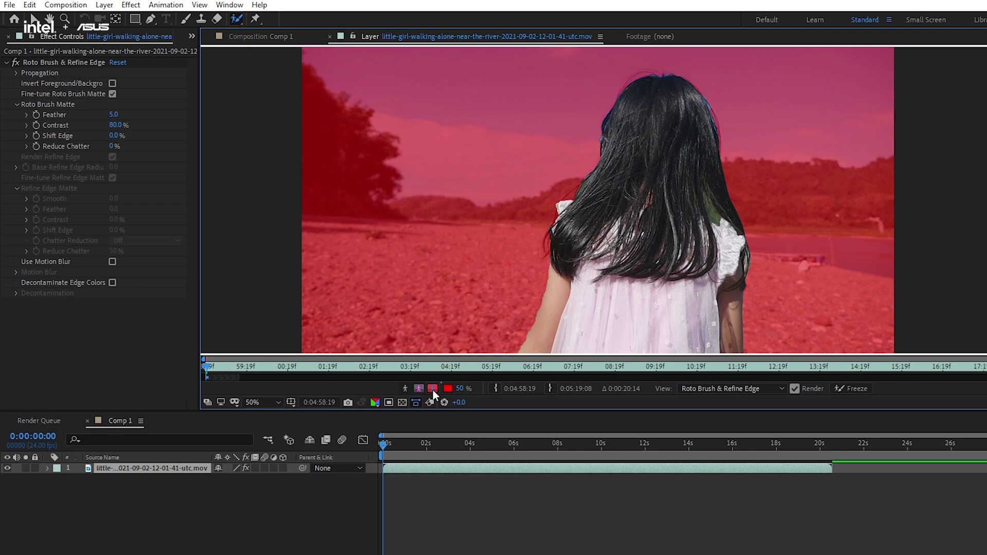
click(406, 387)
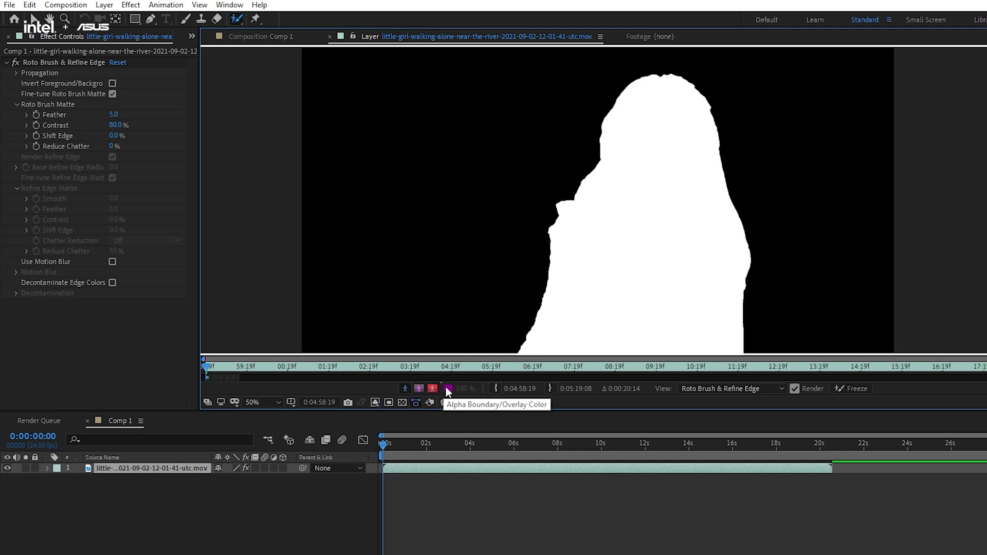
click(417, 388)
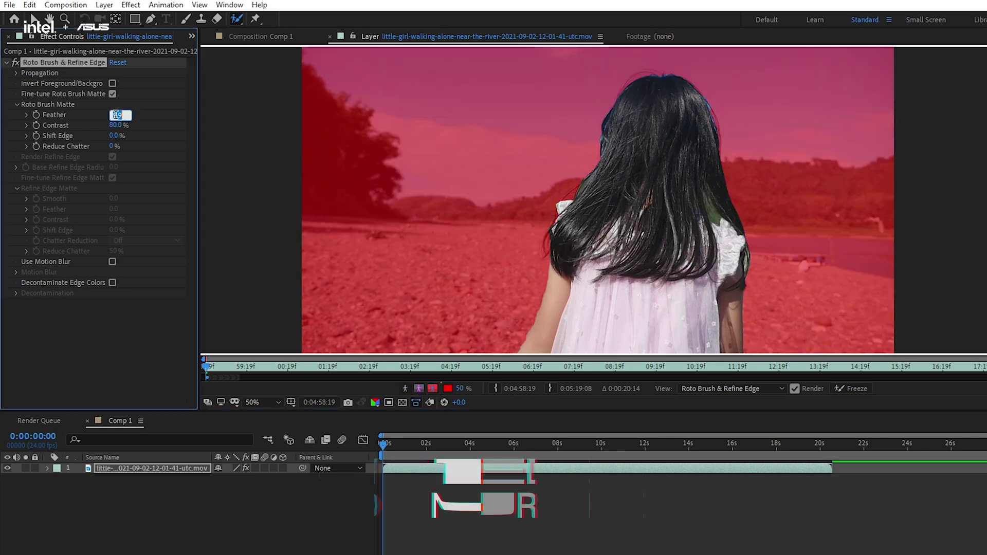
key(Return)
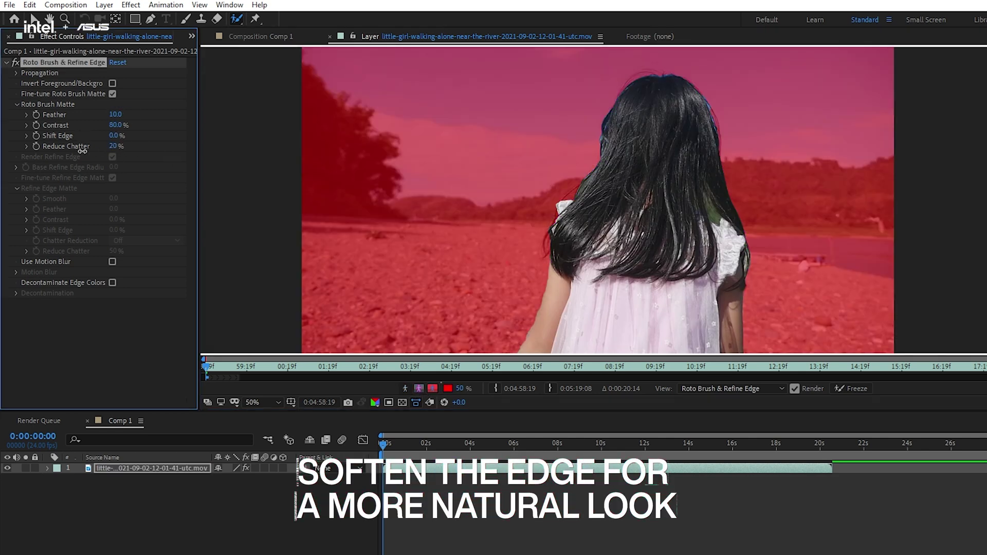
click(406, 387)
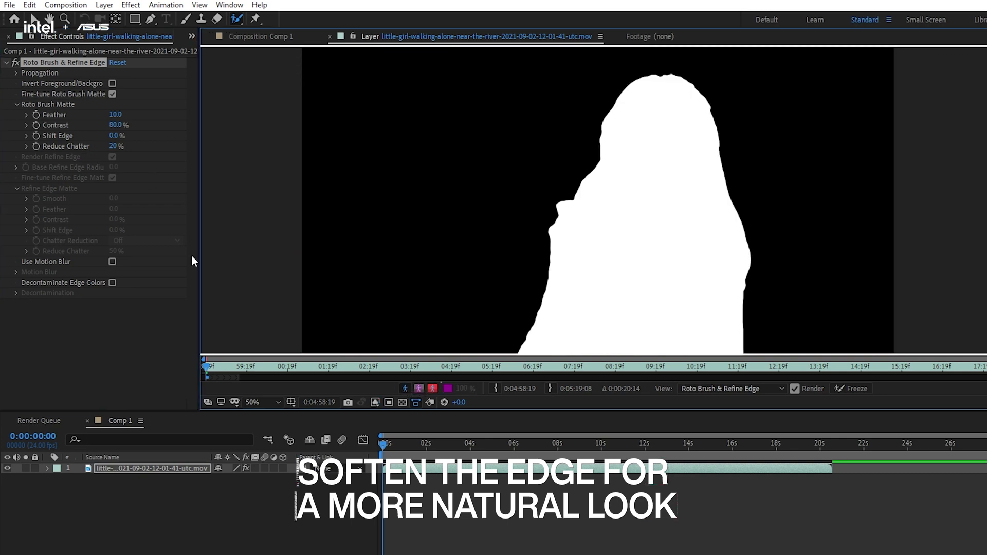
Set Reduce Chatter to 56%, enable Use Motion Blur, and preview with the red Alpha Overlay
drag(116, 145, 195, 154)
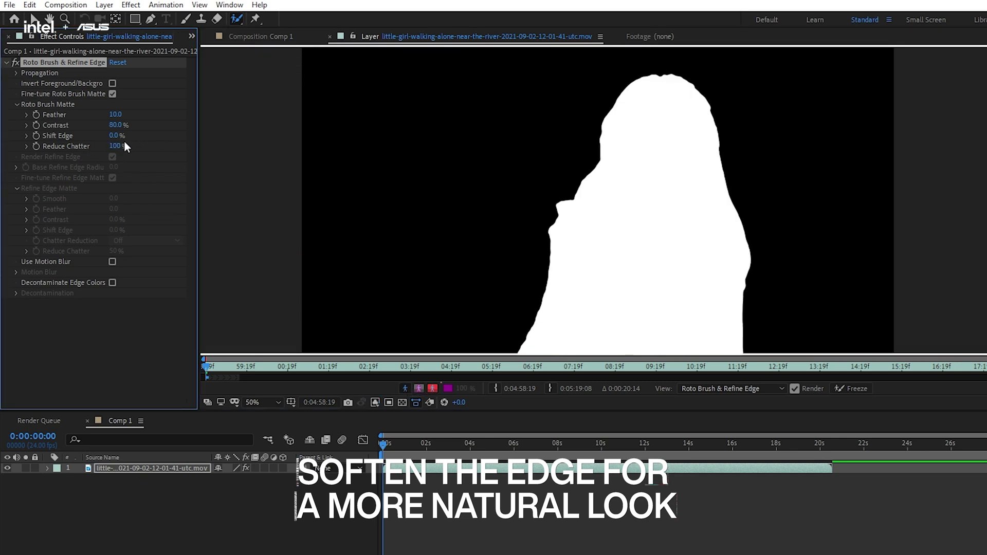
drag(125, 146, 82, 165)
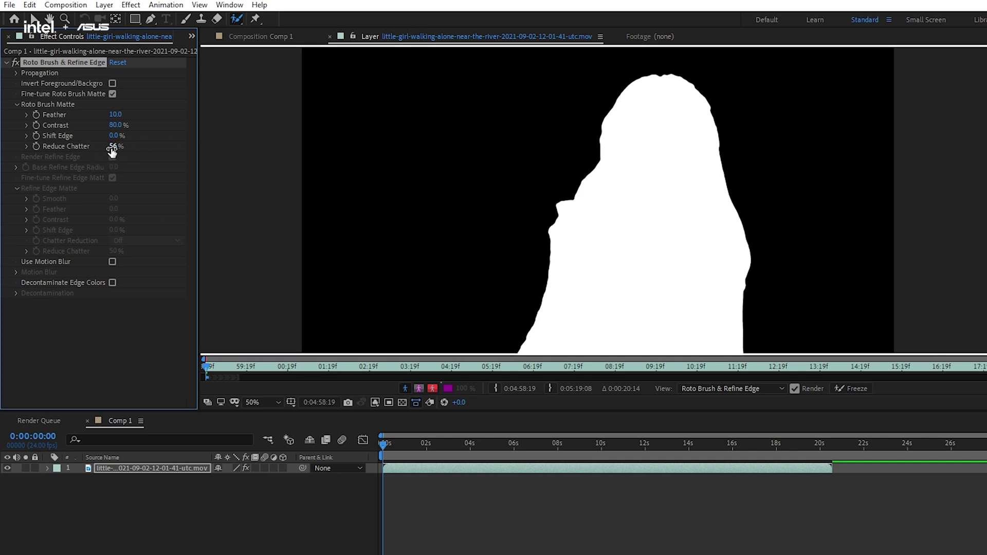
click(112, 262)
click(419, 389)
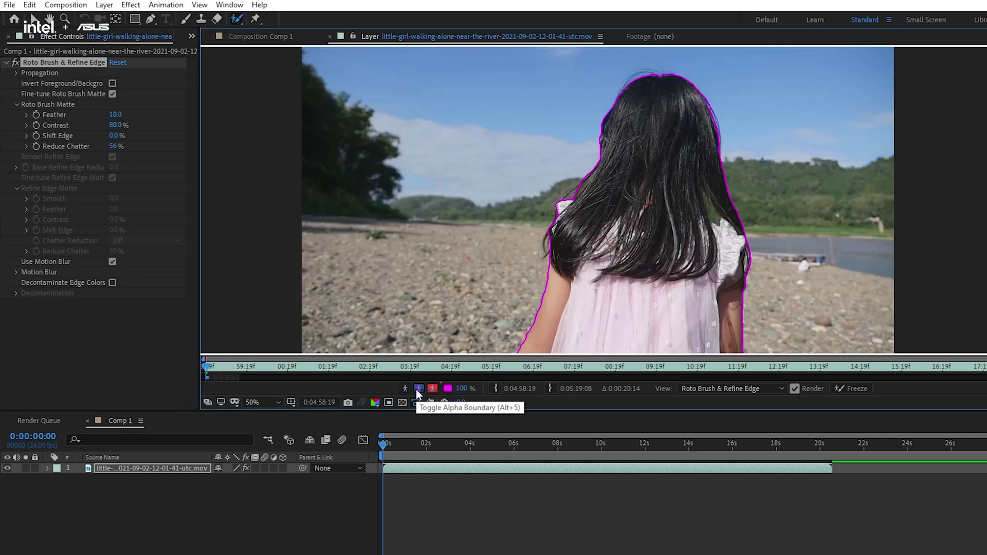
click(432, 388)
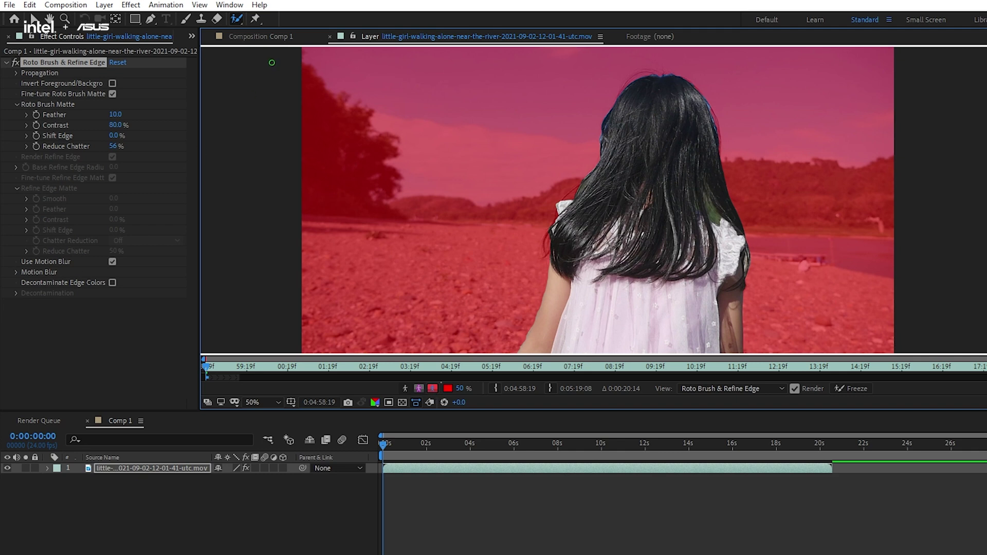
Paint Refine Edge strokes down the left and right edges of the girl's hair
click(237, 19)
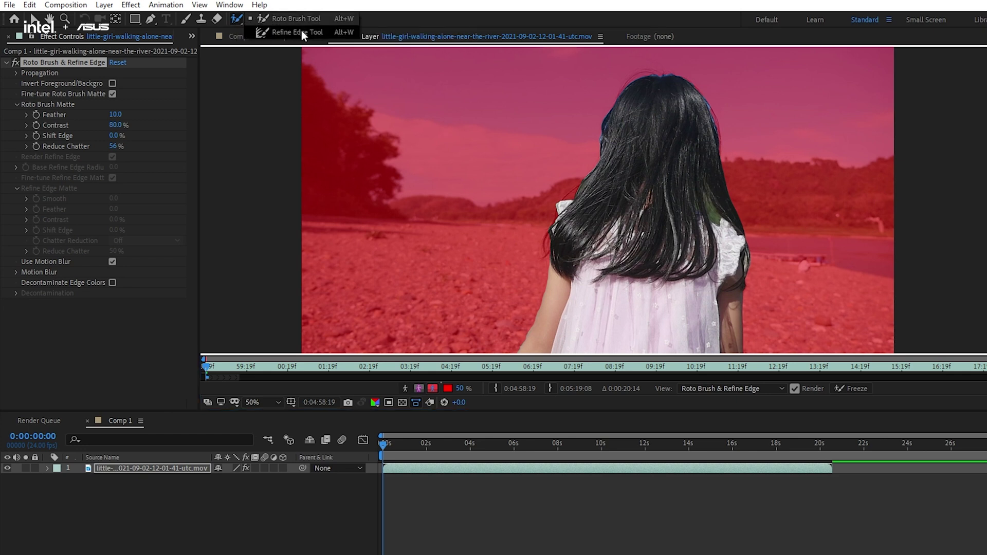
click(329, 32)
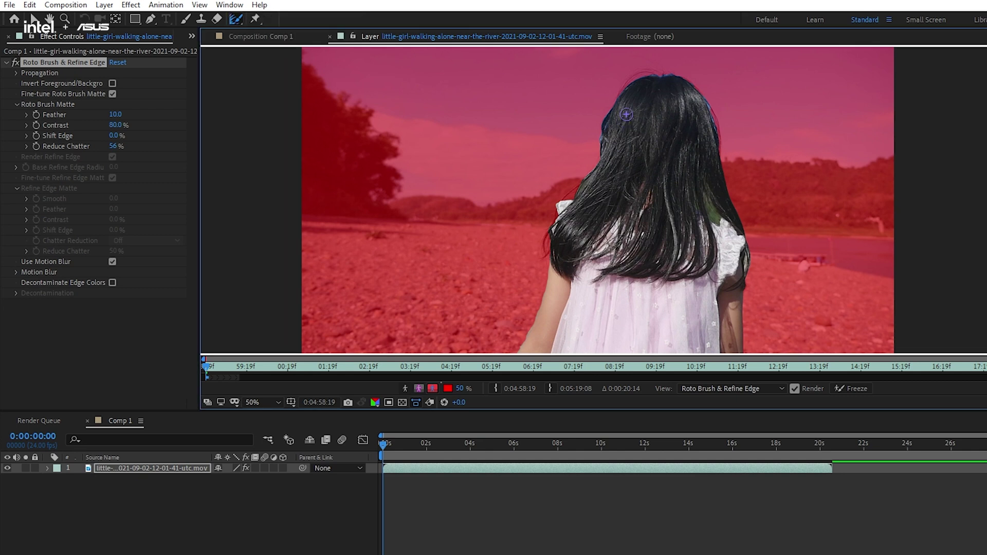
mouse_move(634, 78)
mouse_down()
mouse_move(604, 127)
mouse_move(594, 168)
mouse_move(549, 227)
mouse_move(544, 301)
mouse_move(517, 349)
mouse_up()
mouse_move(666, 75)
mouse_down()
mouse_move(684, 83)
mouse_move(720, 154)
mouse_move(751, 272)
mouse_move(743, 354)
mouse_up()
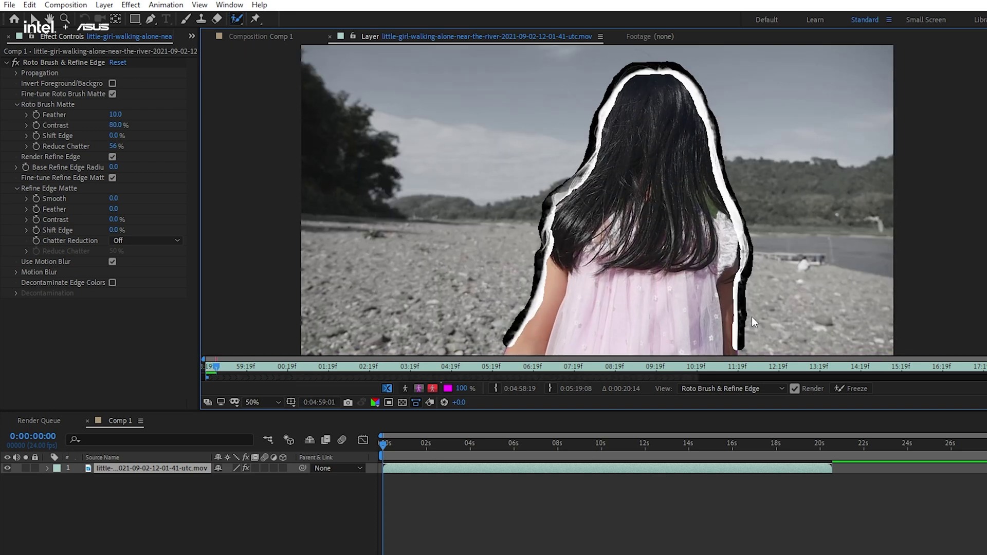
Play through the clip and add the missed lower-left edge, hair and arm back into the matte
key(space)
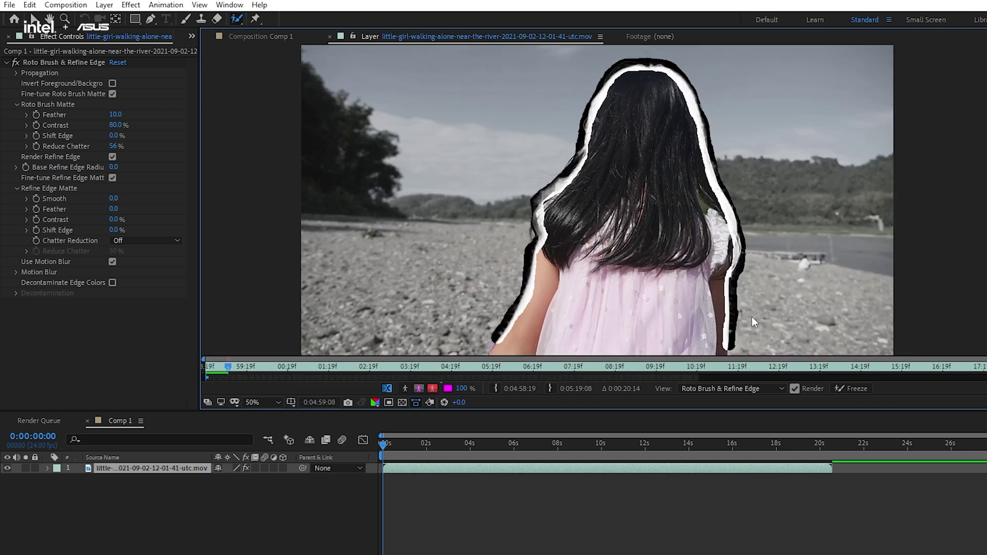
key(space)
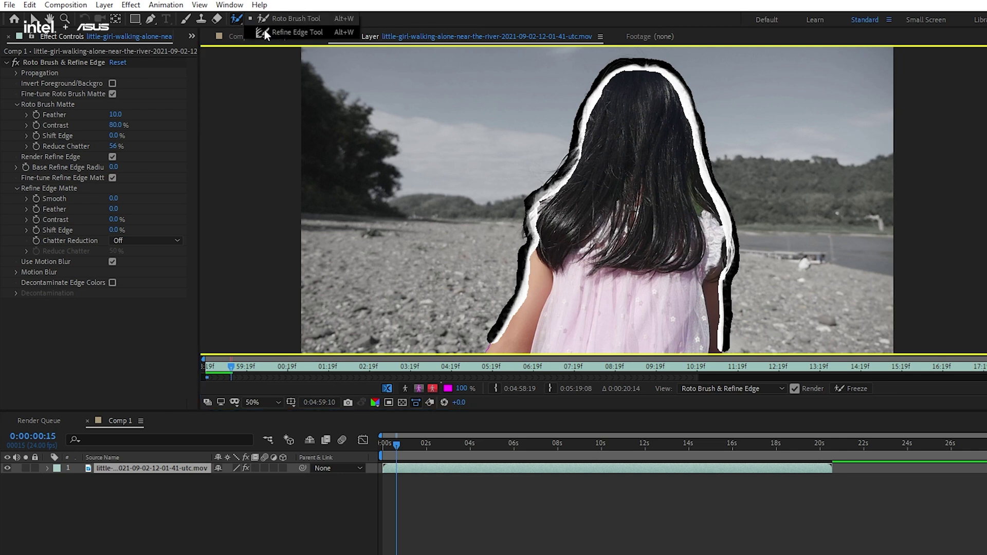
drag(489, 339, 472, 357)
key(space)
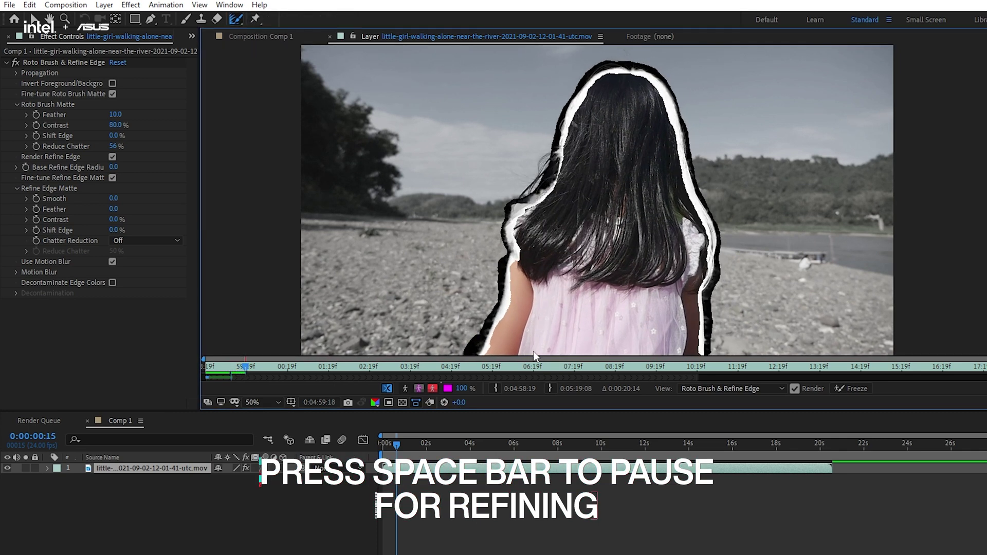
key(space)
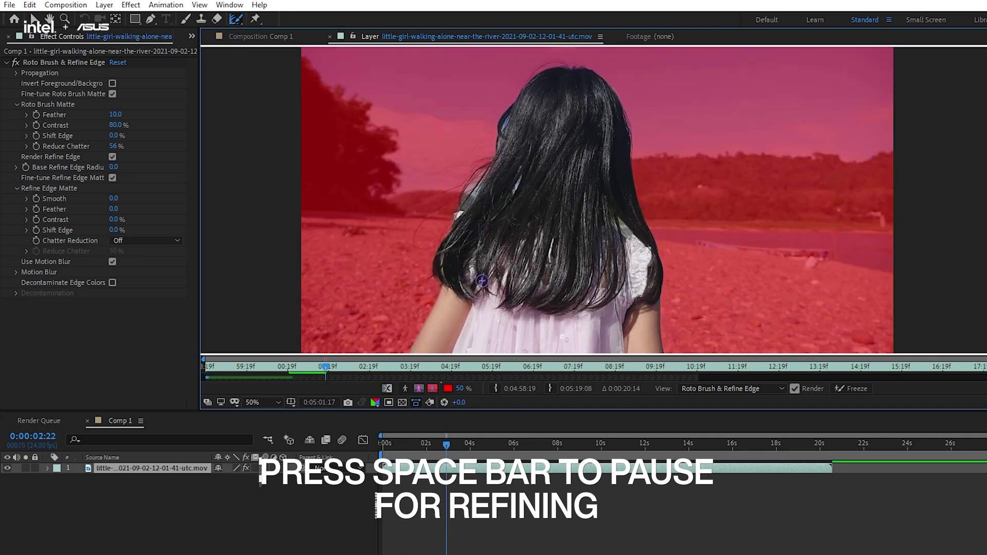
drag(482, 184, 464, 236)
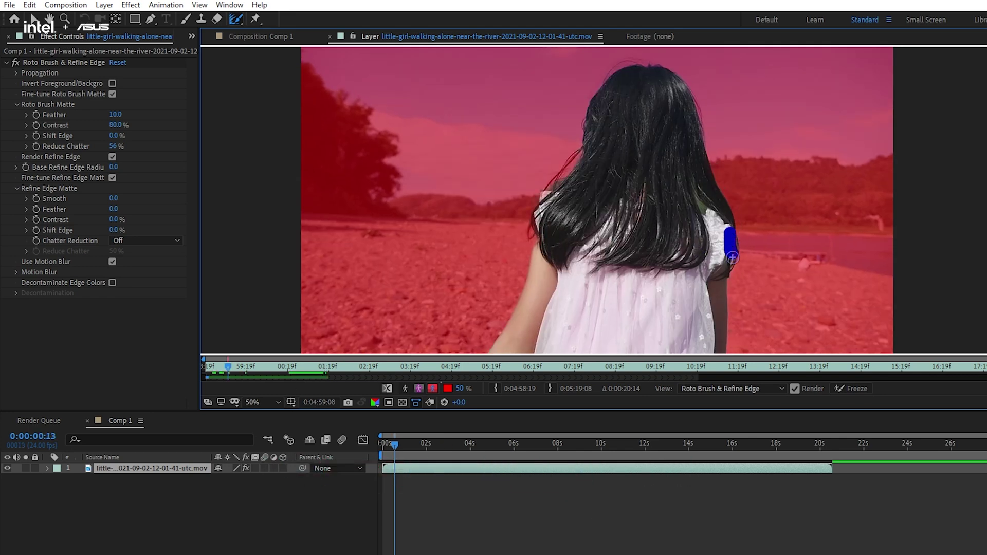
drag(726, 264, 725, 268)
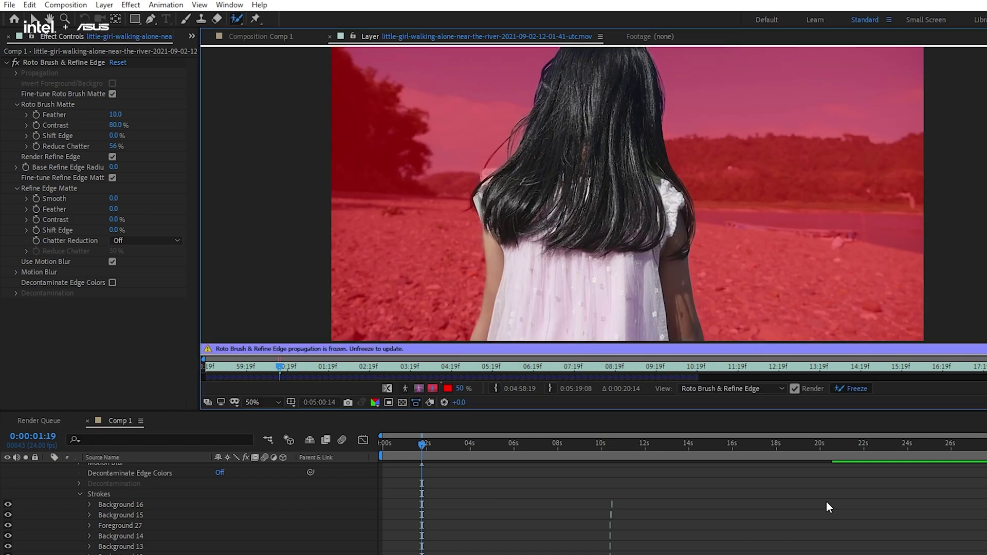
Switch to the Comp 1 viewer to see the girl's cutout
click(260, 37)
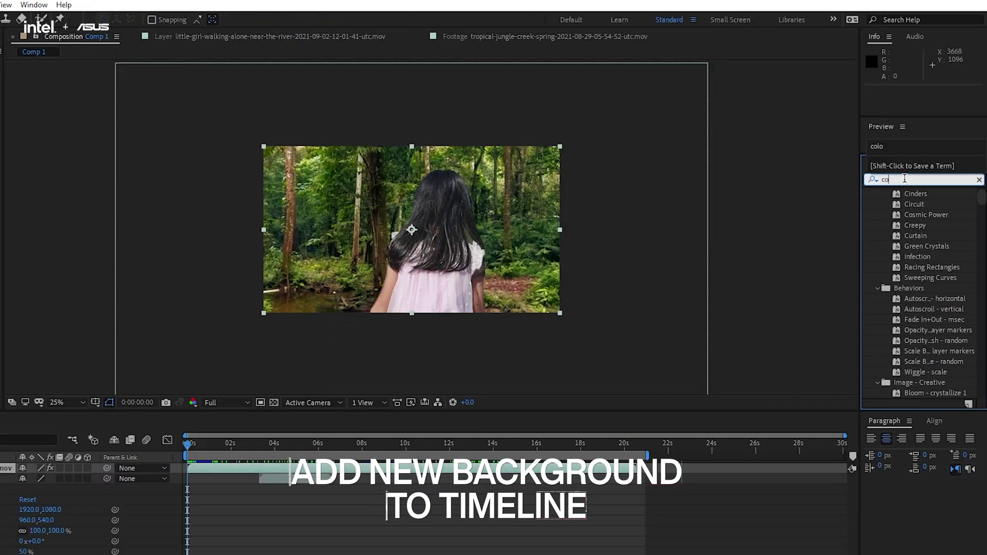
Search Effects & Presets for 'color' and apply Auto Color to the footage layer
text(lor)
scroll(925, 339, down, 5)
click(910, 303)
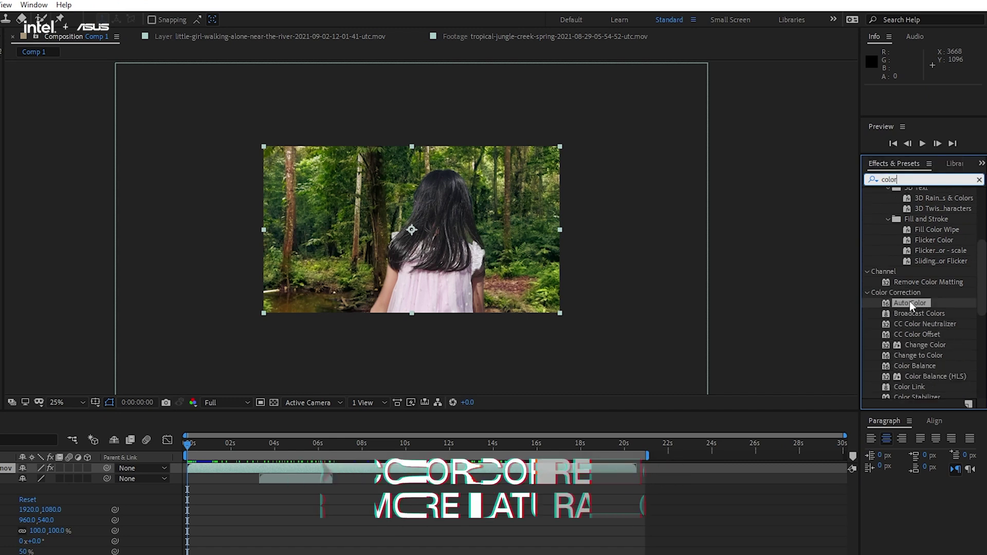
drag(909, 305, 468, 266)
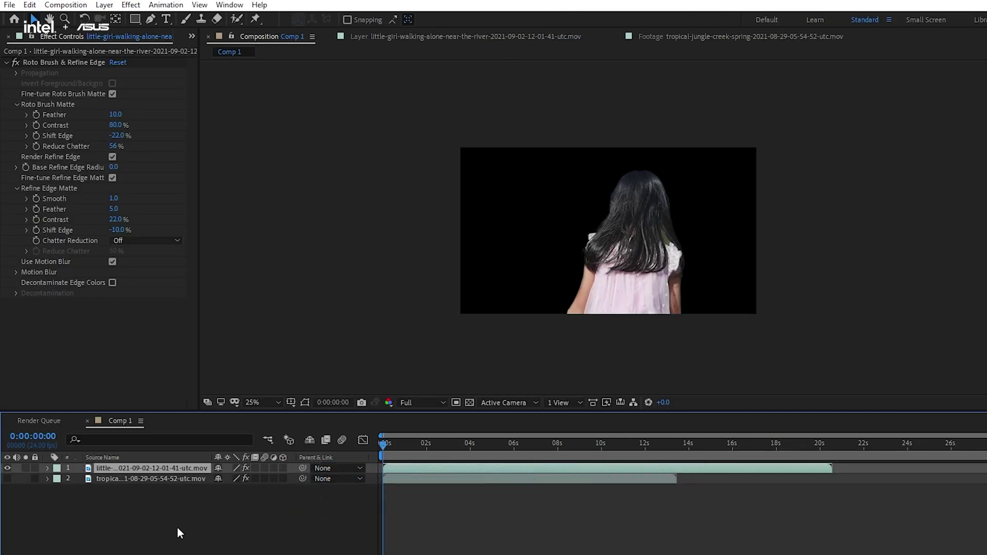
Duplicate the girl layer, disable Roto Brush & Refine Edge on the copy, and begin importing a clip
key(ctrl+d)
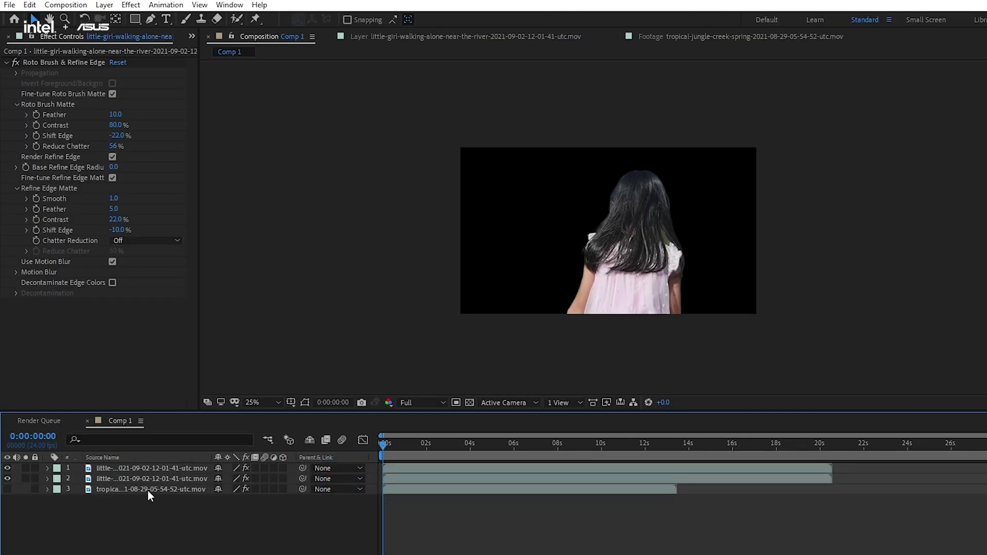
click(10, 478)
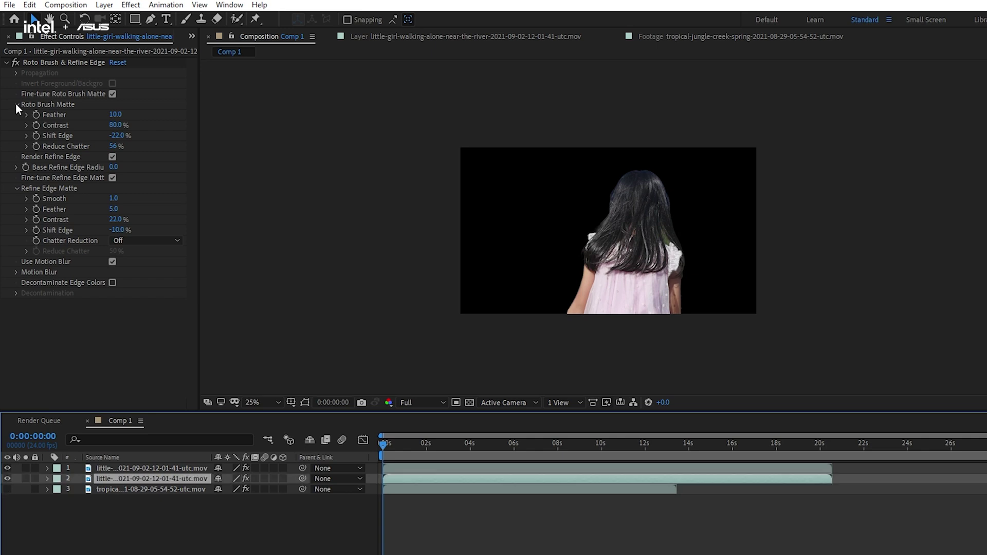
click(14, 57)
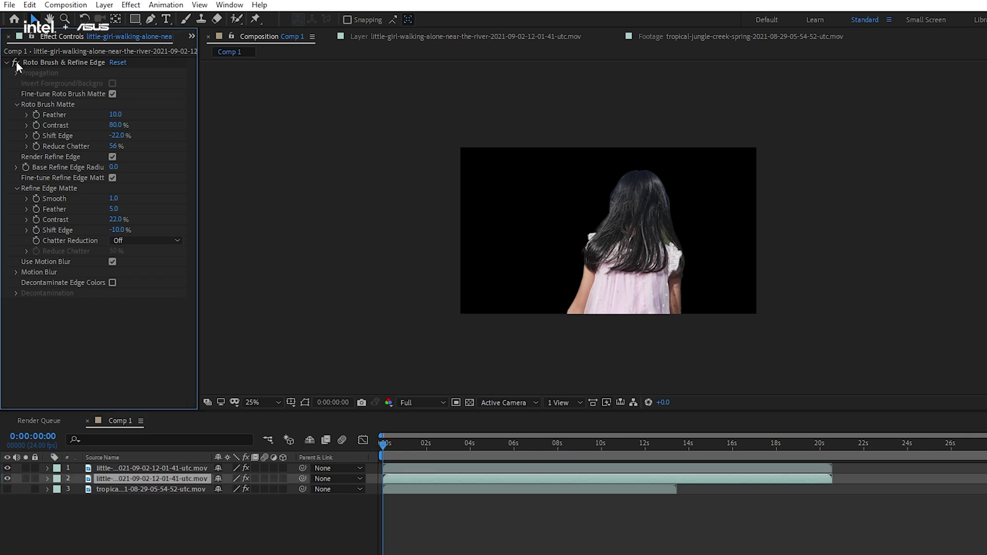
click(16, 63)
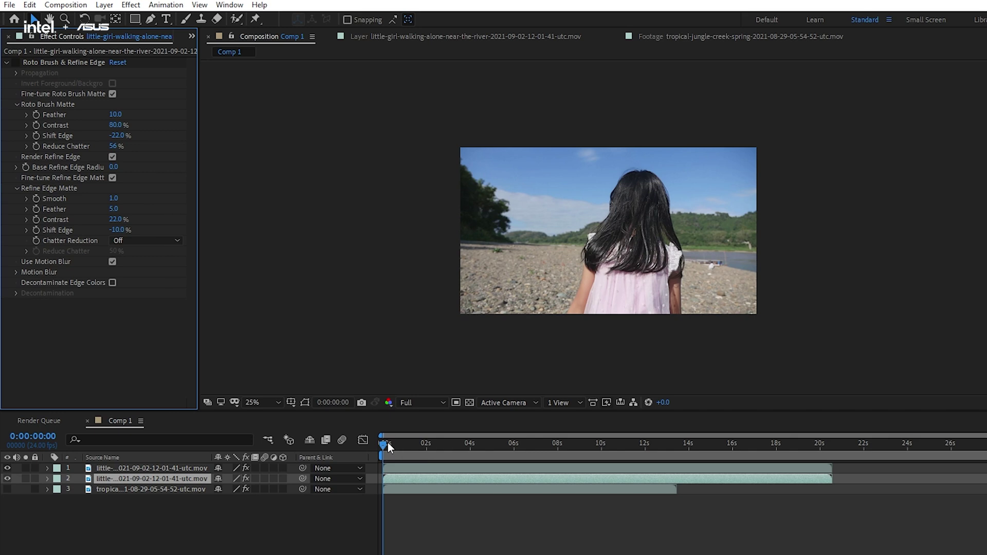
drag(388, 442, 405, 445)
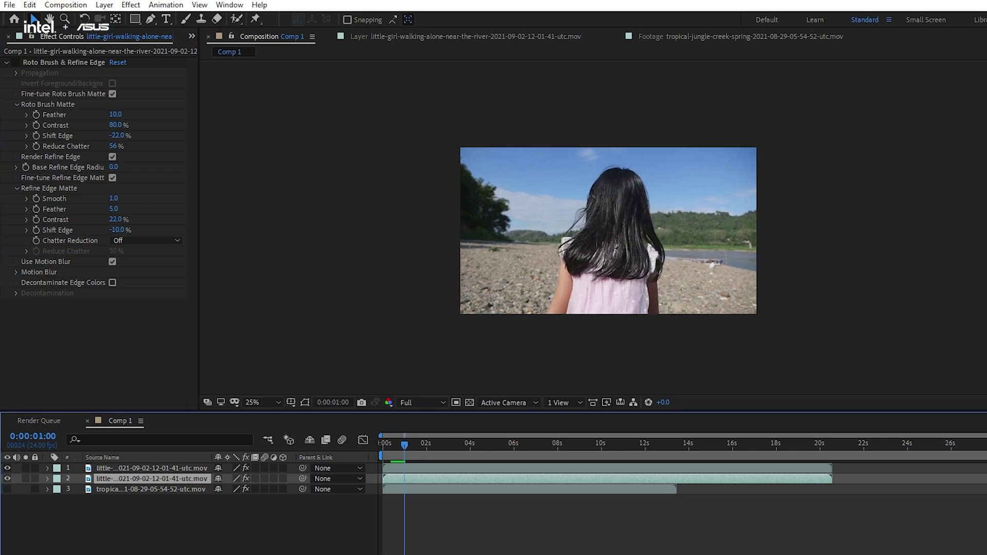
key(ctrl+i)
Import 5.mp4 and place it in the timeline between the two girl layers
click(412, 114)
click(488, 408)
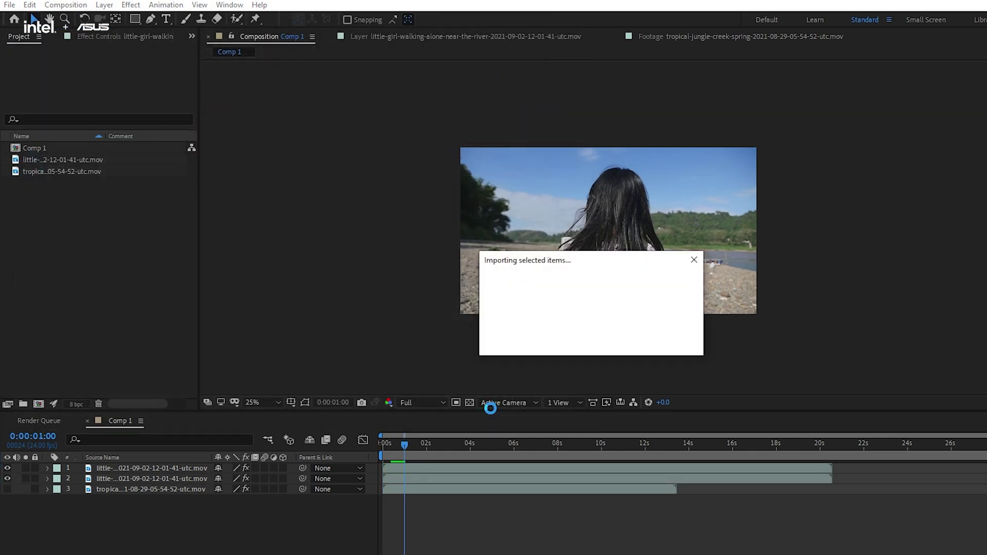
click(172, 494)
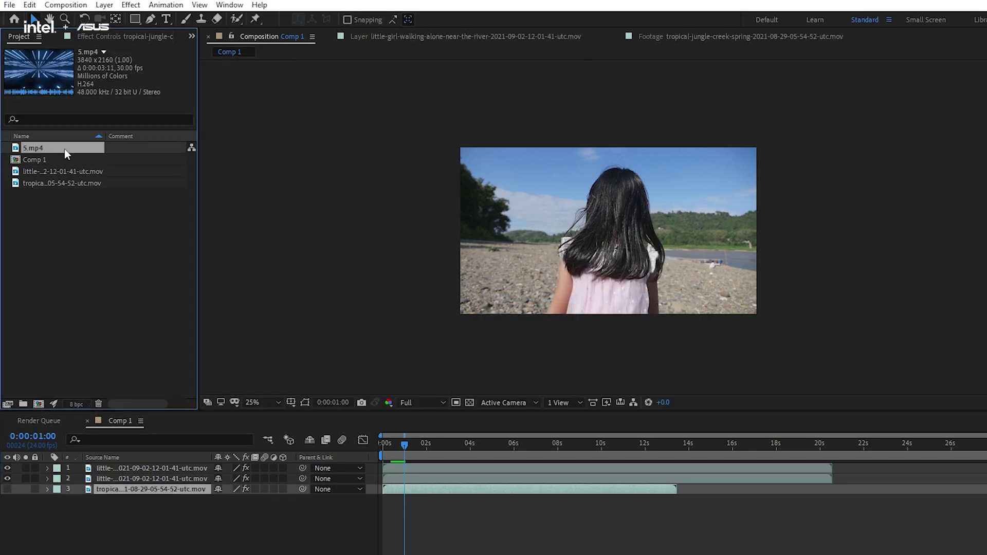
drag(63, 149, 149, 471)
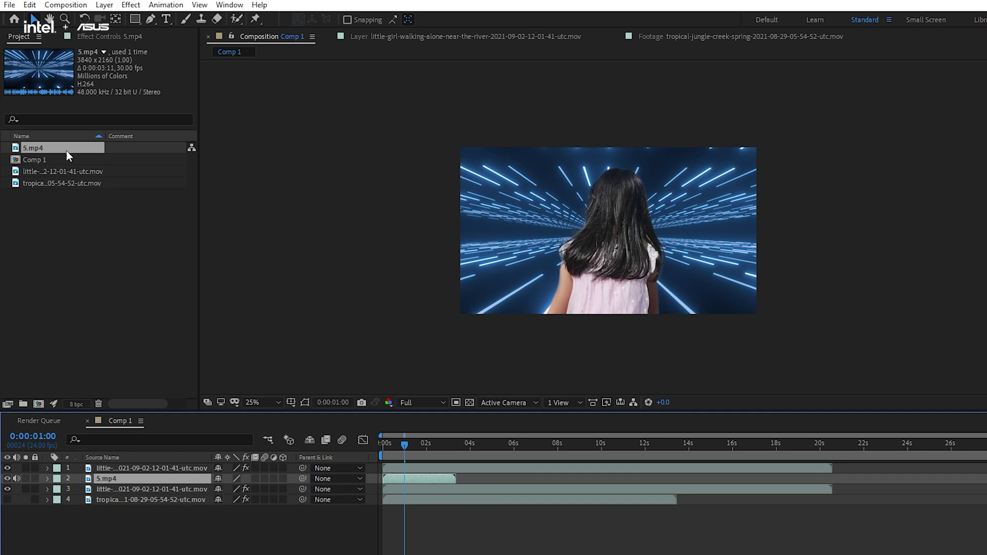
Set the 5.mp4 layer's Transform Opacity to 50%
click(119, 36)
click(20, 37)
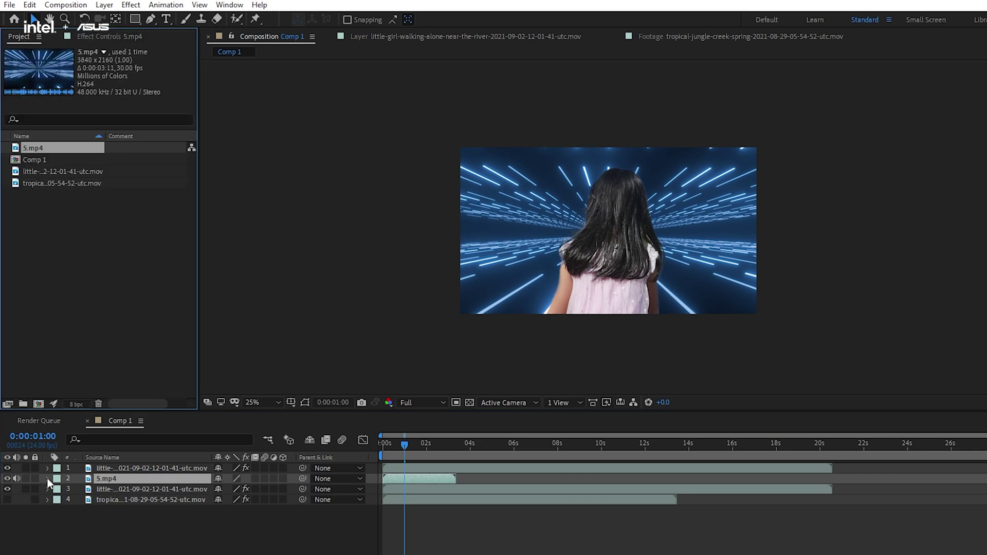
click(47, 479)
click(60, 490)
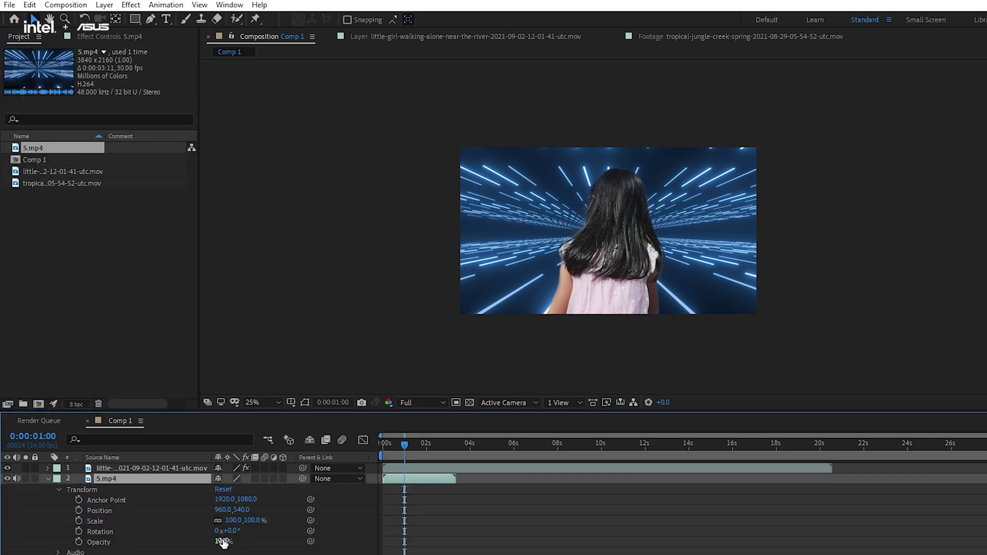
text(50)
key(Return)
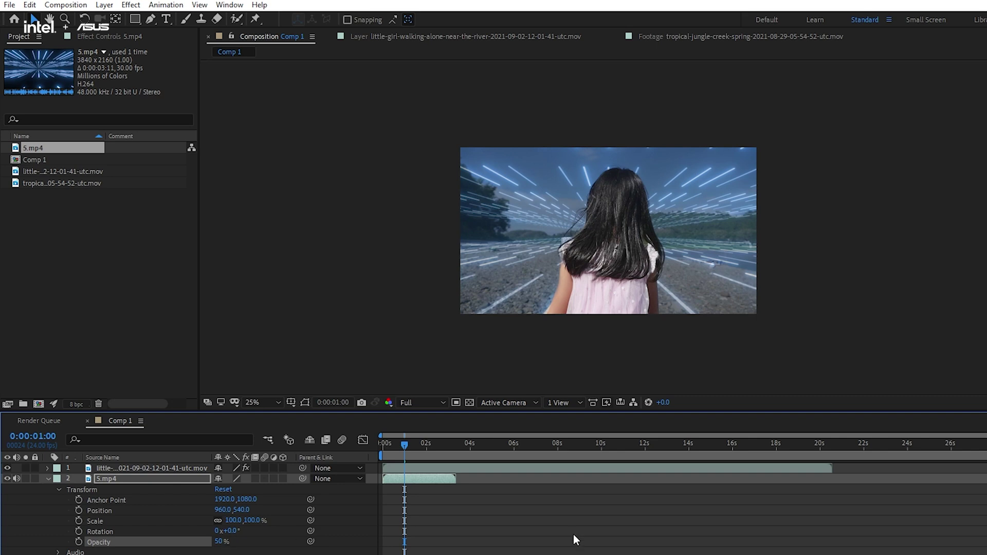
Draw a closed Pen mask on 5.mp4 covering only the pebbled ground below the horizon
drag(397, 451, 386, 447)
click(459, 240)
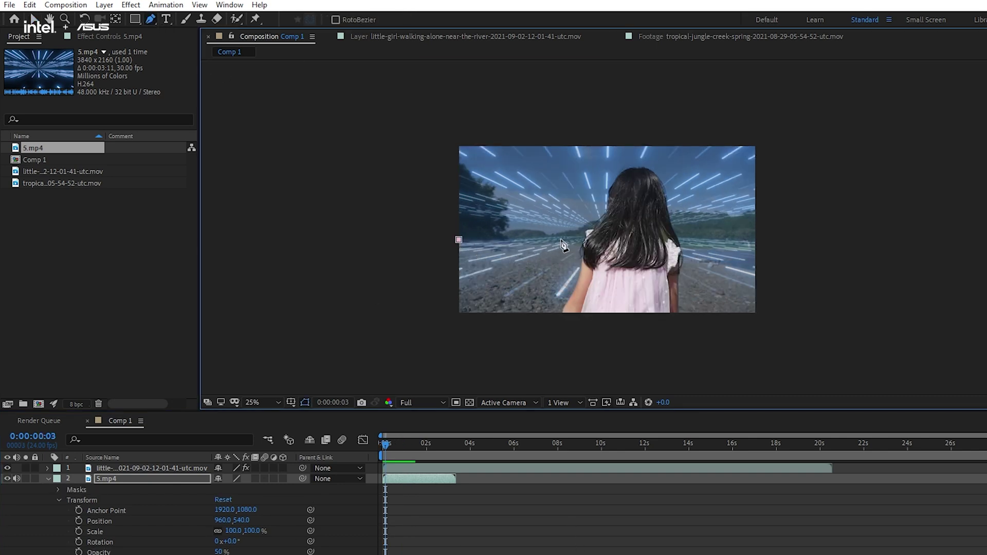
click(755, 241)
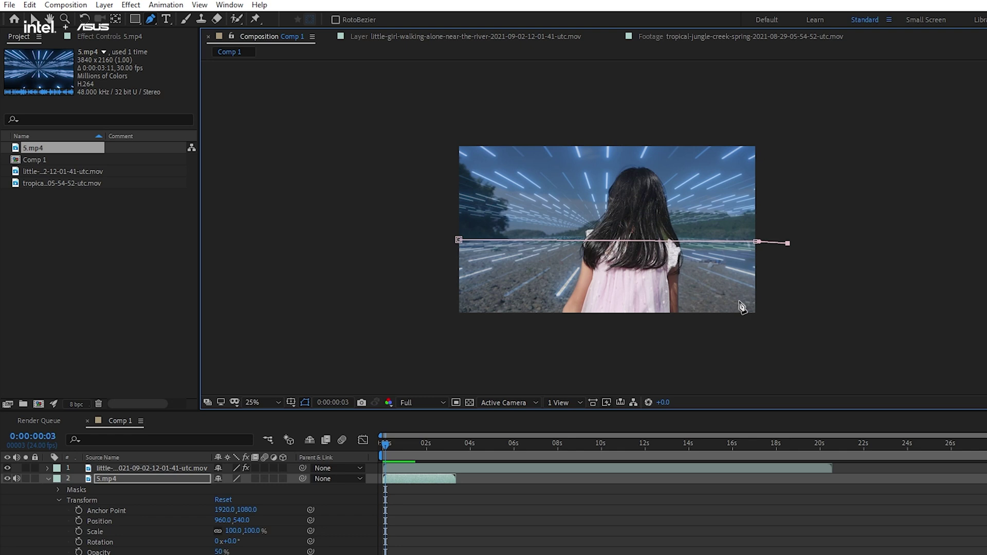
click(452, 321)
click(459, 240)
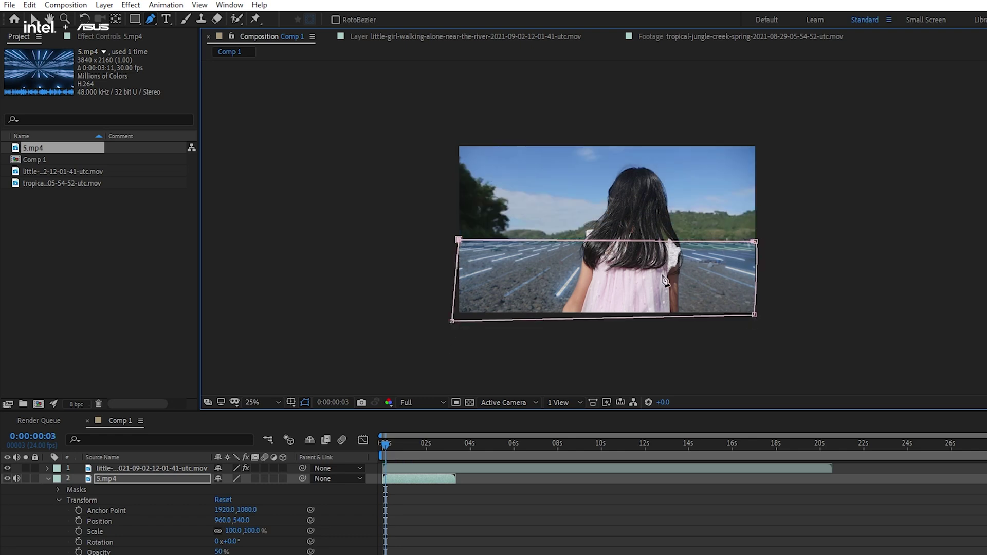